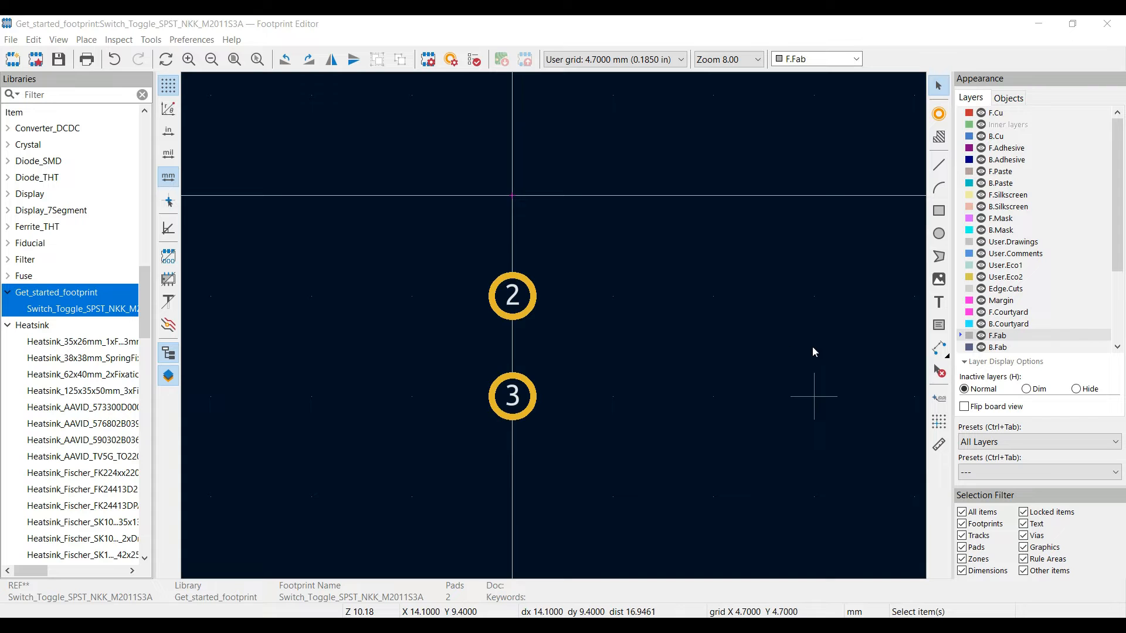
Step through the F.Silkscreen, F.Courtyard and B.Courtyard layers, ending with F.Fab as the active layer
click(1001, 335)
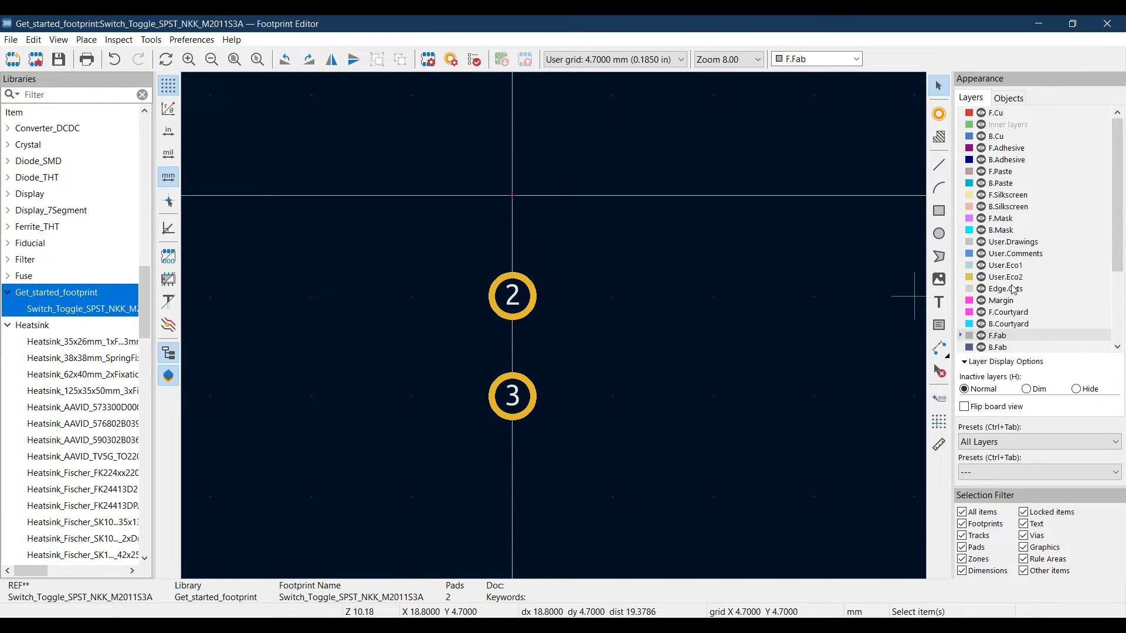
click(1007, 199)
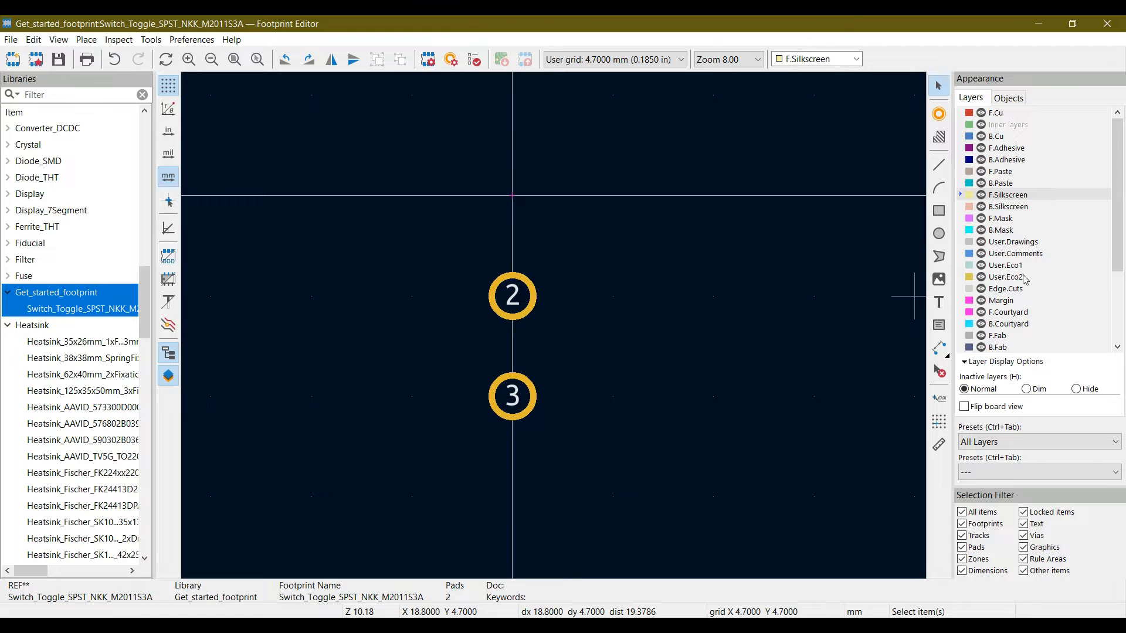
click(1009, 313)
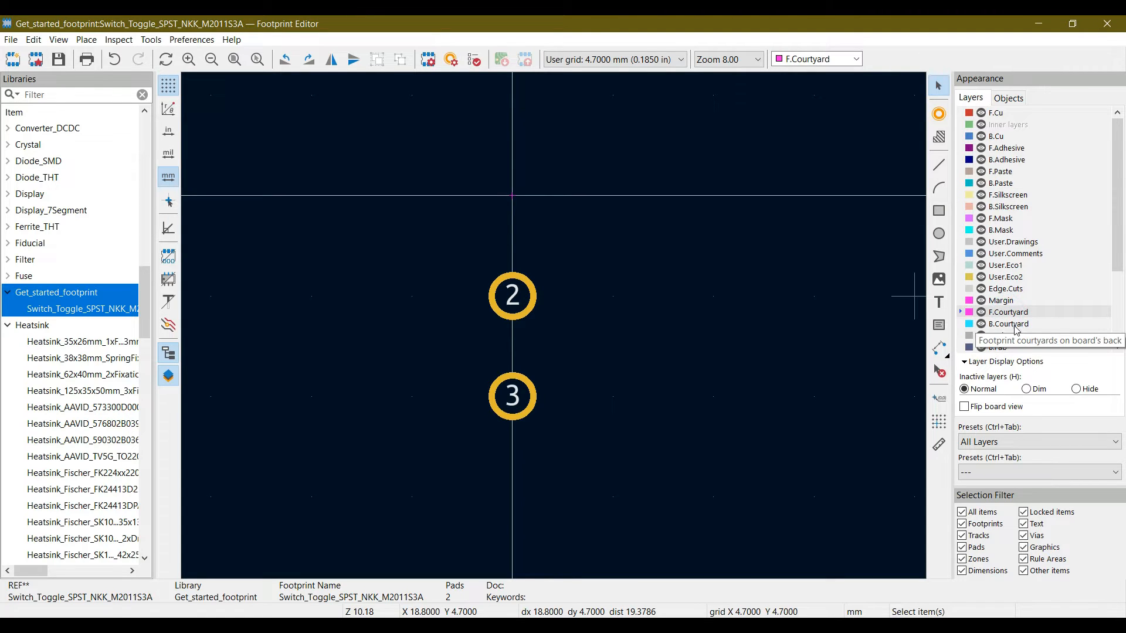
click(1013, 325)
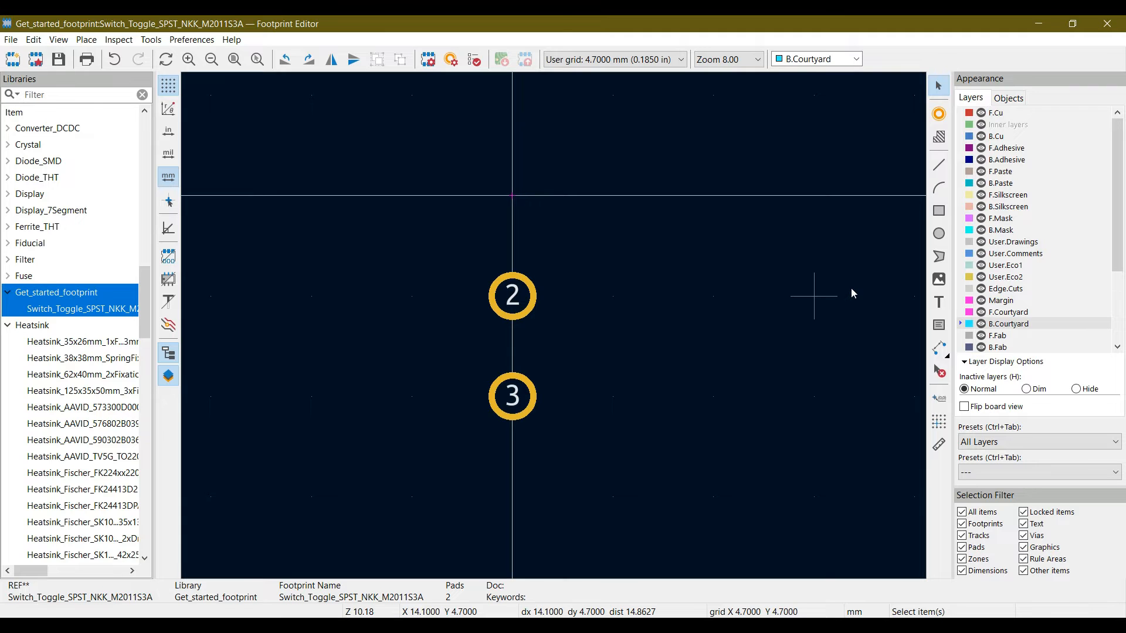
click(993, 340)
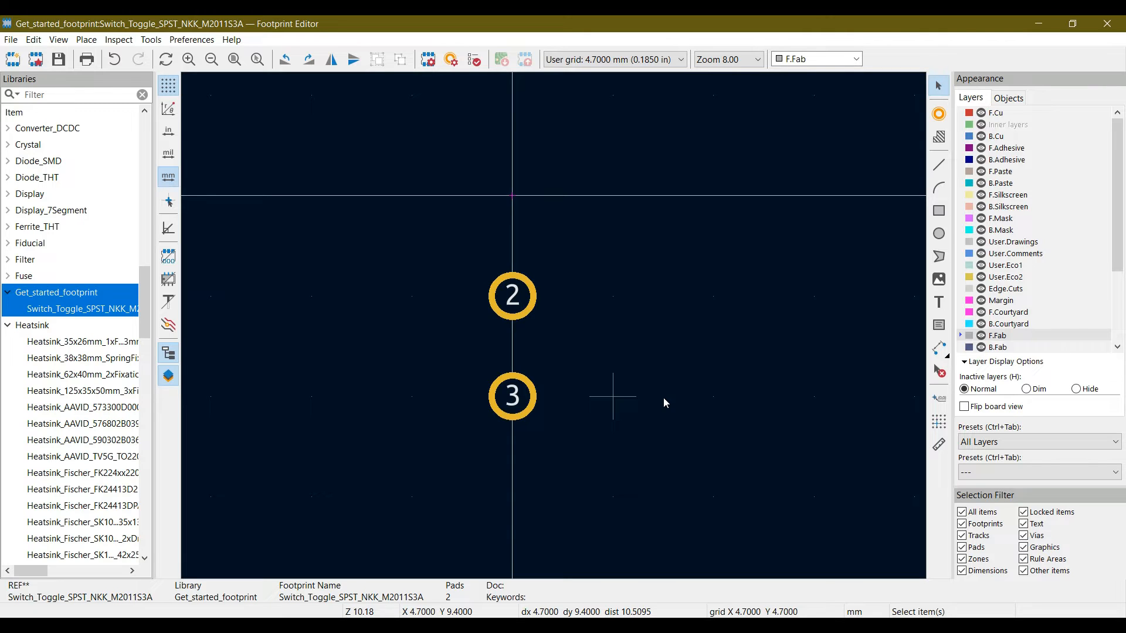
key(Right)
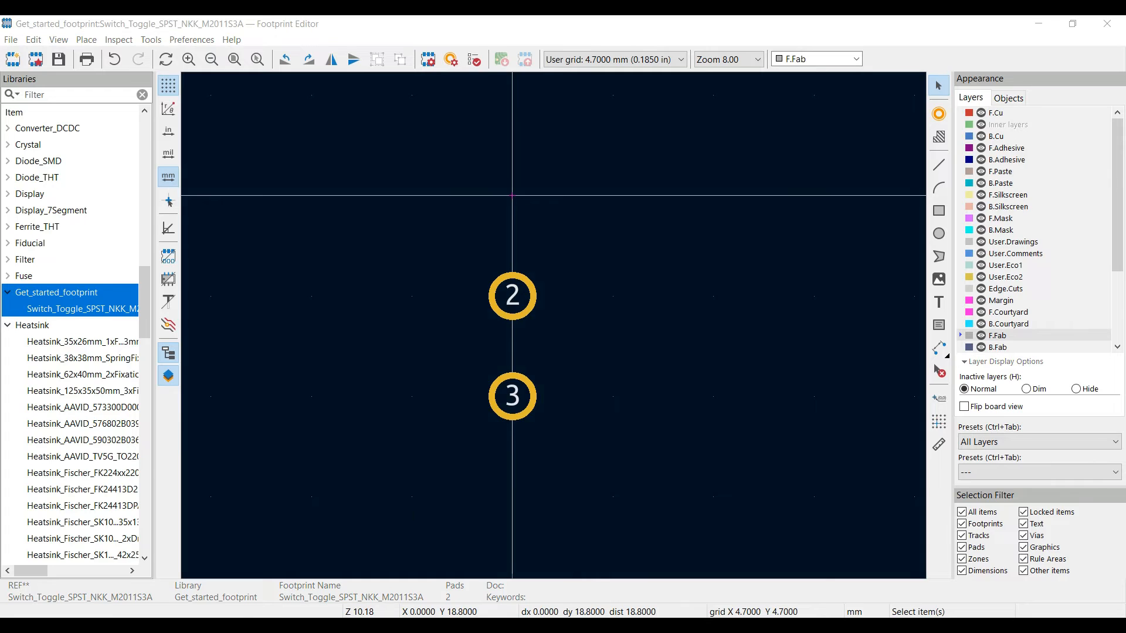
Check the switch body's width and height in the datasheet PDF's single pole dimension drawings, and return to the Footprint Editor
key(alt+Tab)
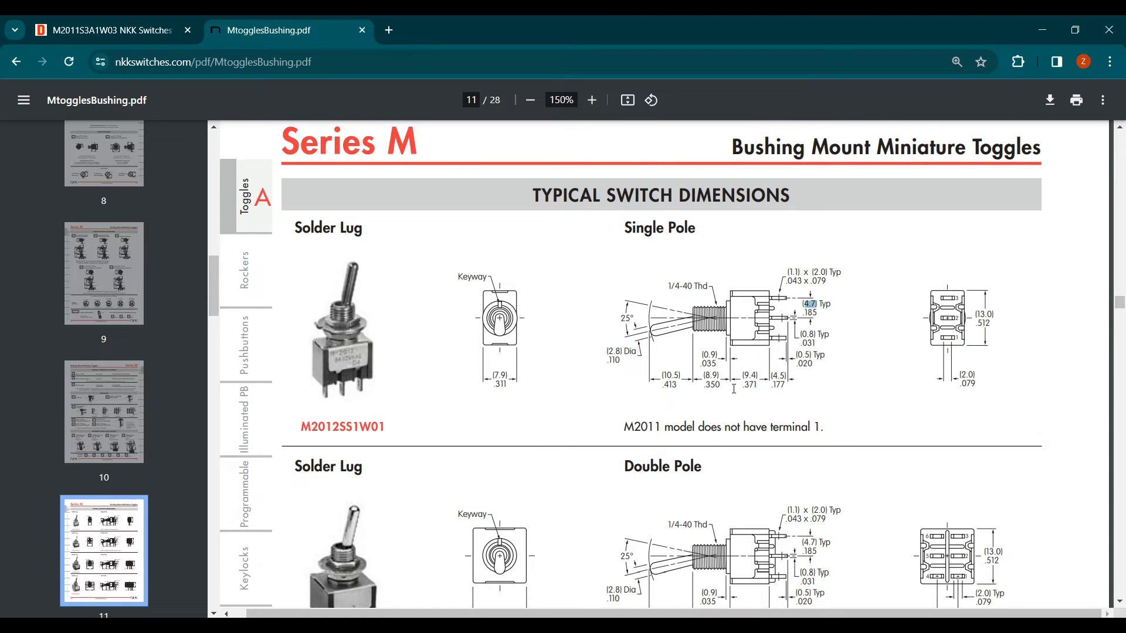
scroll(734, 389, down, 2)
scroll(733, 388, up, 2)
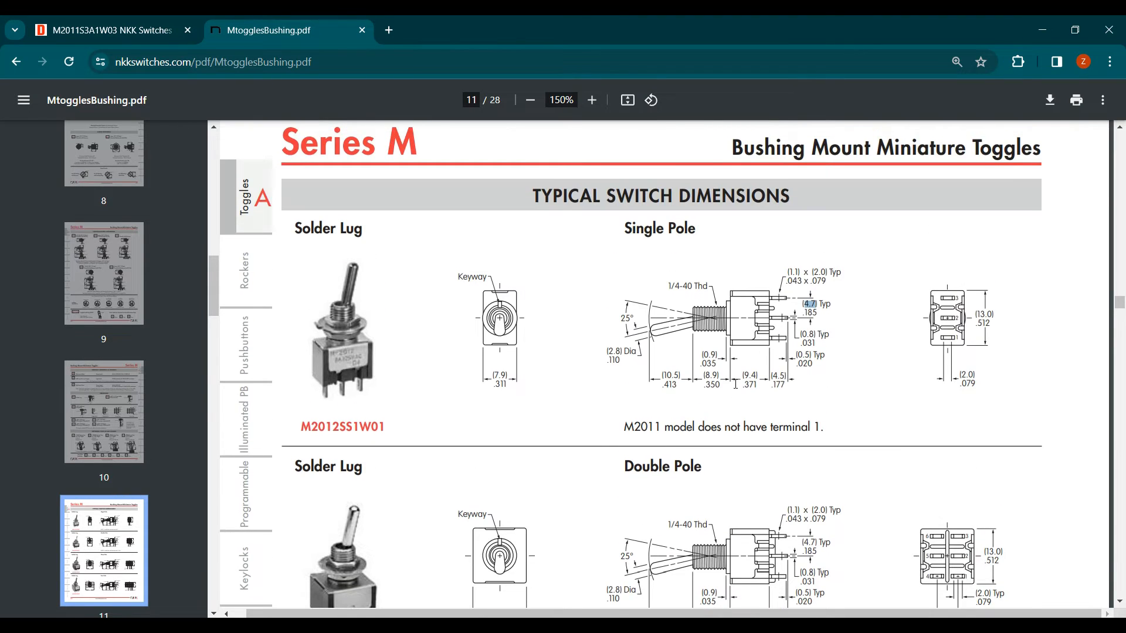
scroll(734, 387, up, 4)
scroll(735, 384, down, 3)
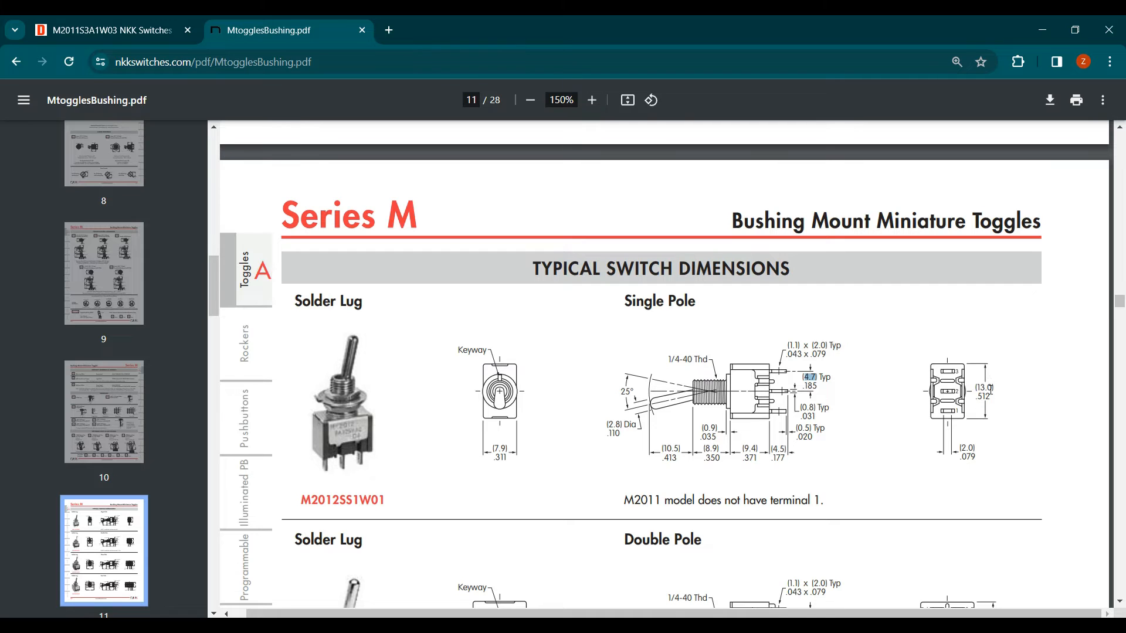
double_click(991, 387)
drag(494, 449, 504, 449)
click(448, 627)
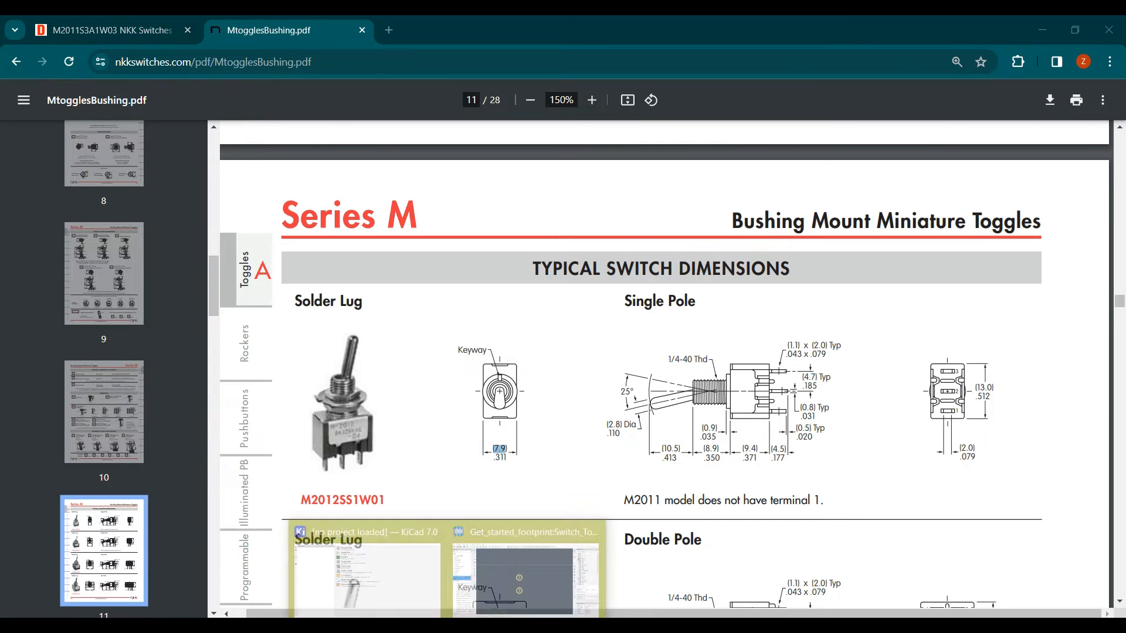
click(550, 562)
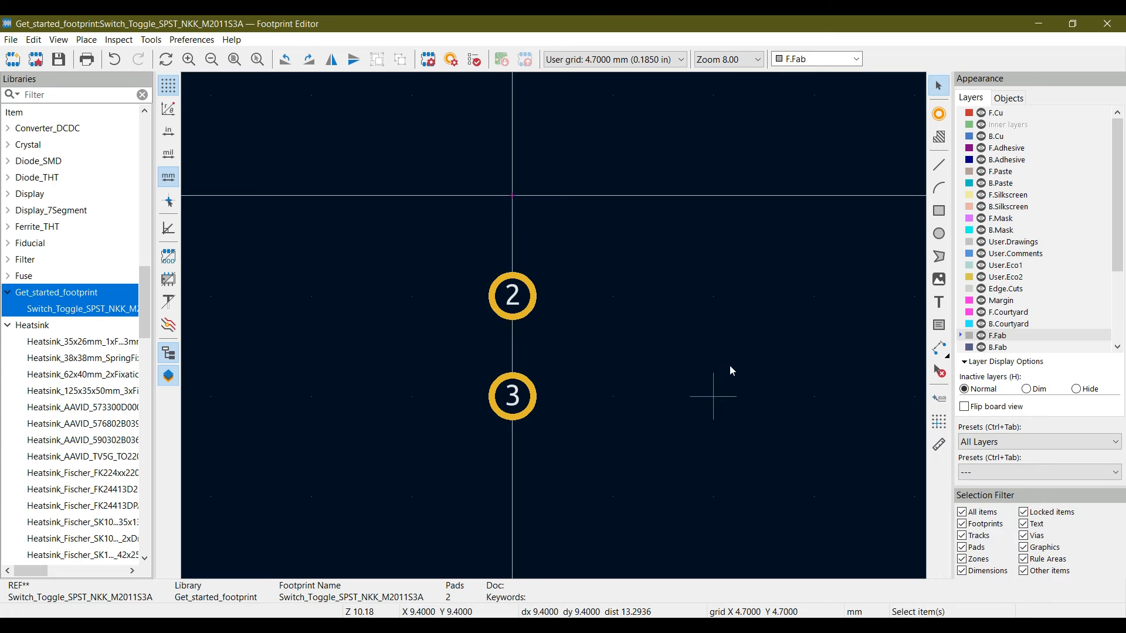
Draw a 9.4 by 18.8 mm rectangle around pads 2 and 3 on the F.Fab layer
click(939, 211)
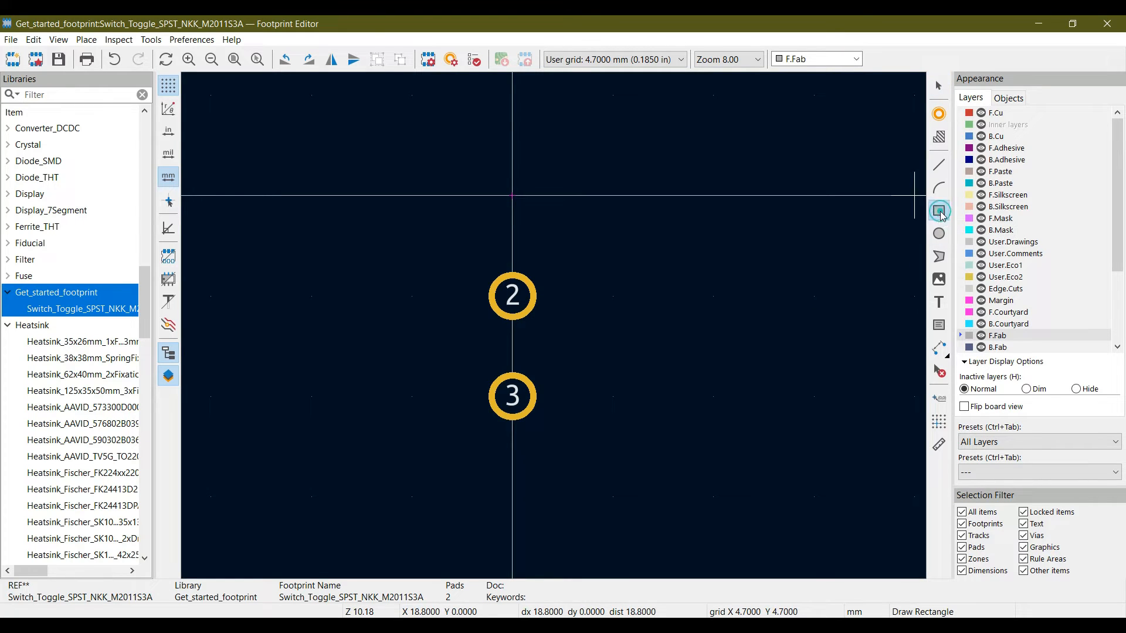
click(413, 141)
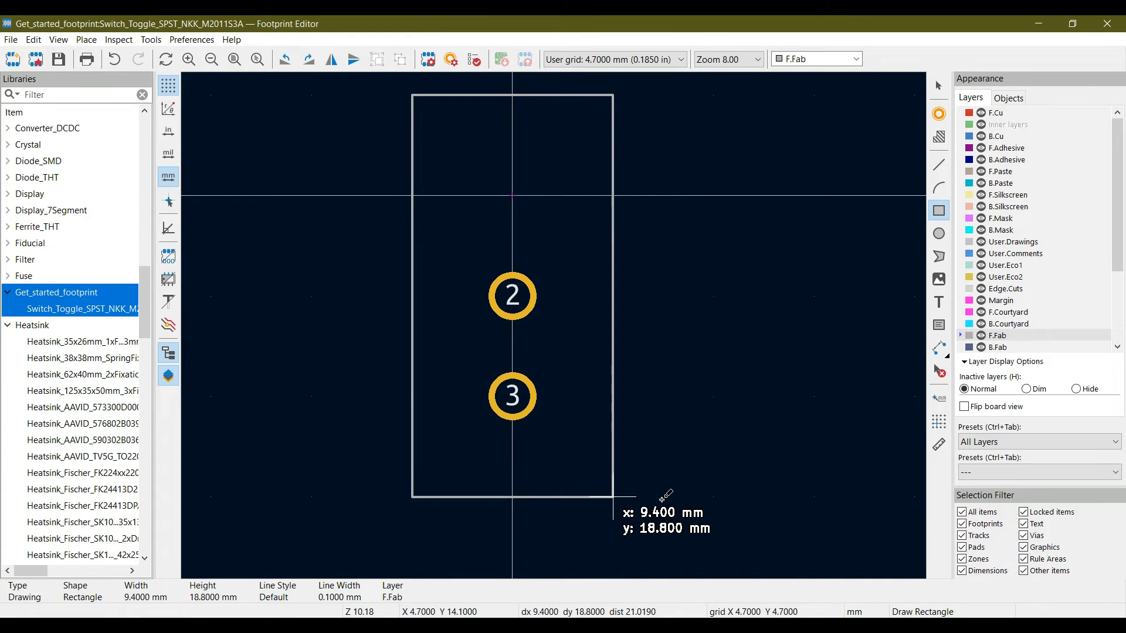
click(613, 497)
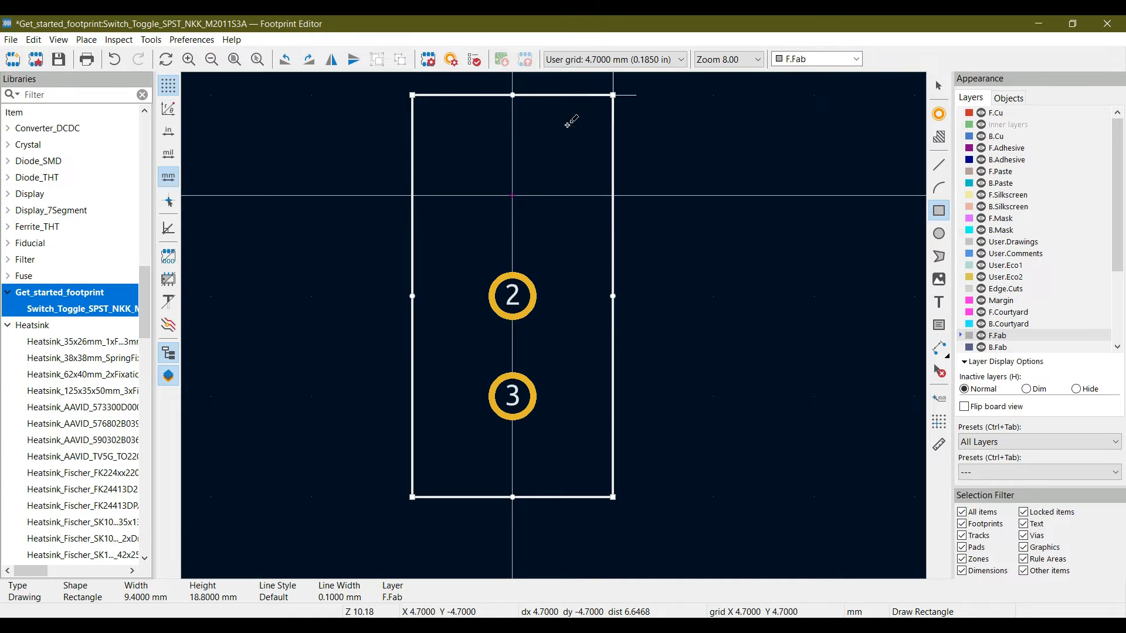
key(Escape)
key(Escape)
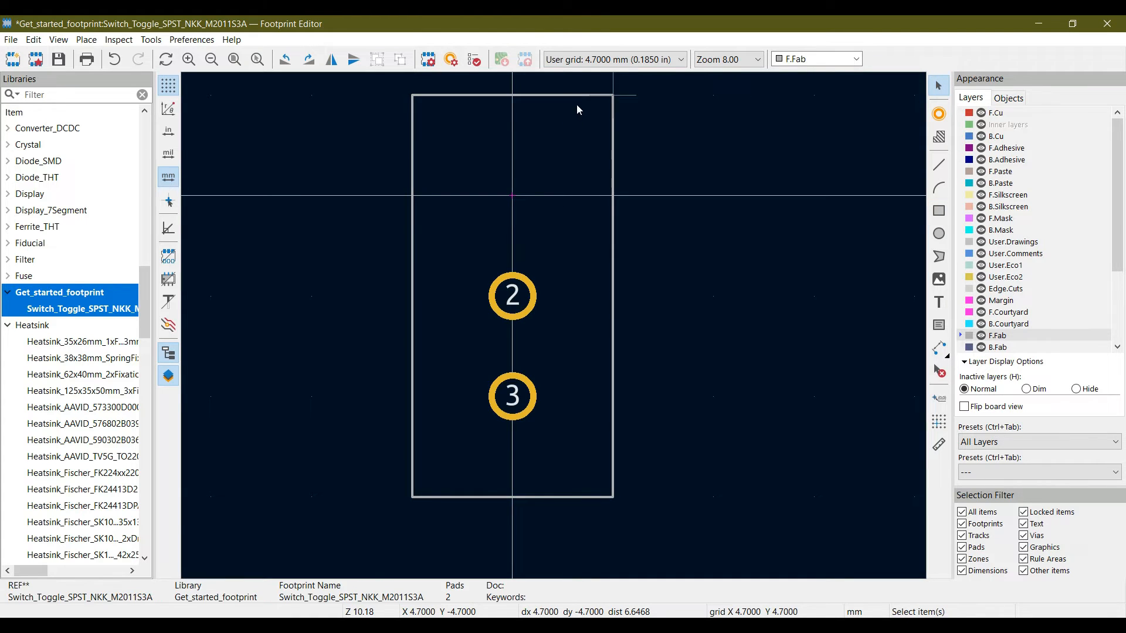
Delete the rectangle around pads 2 and 3 and save the footprint
click(575, 95)
key(Delete)
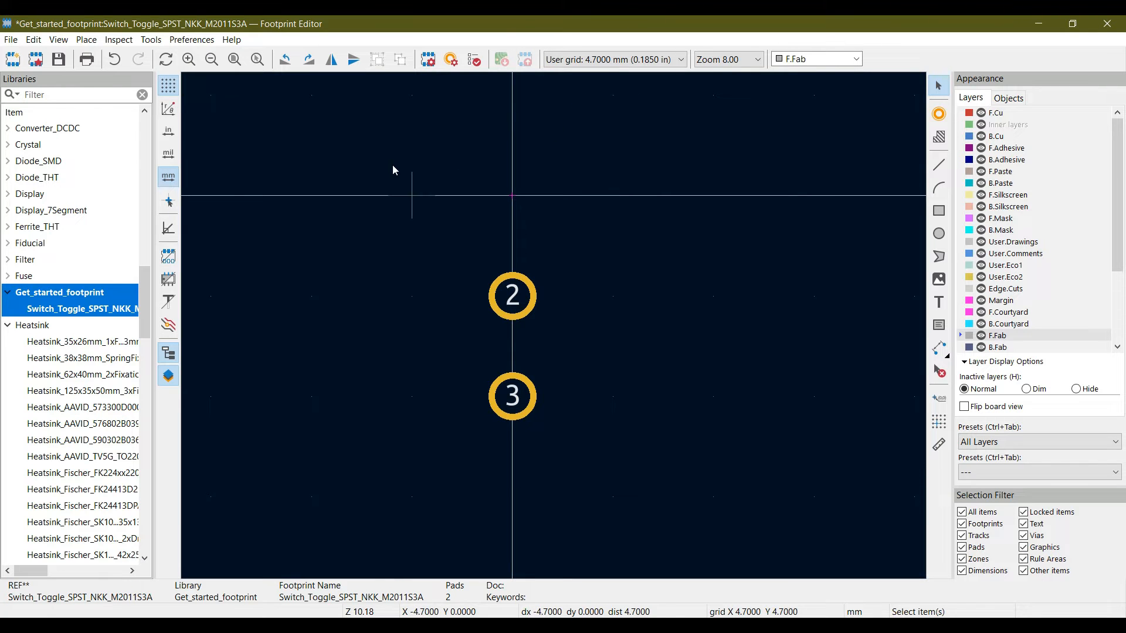
click(47, 62)
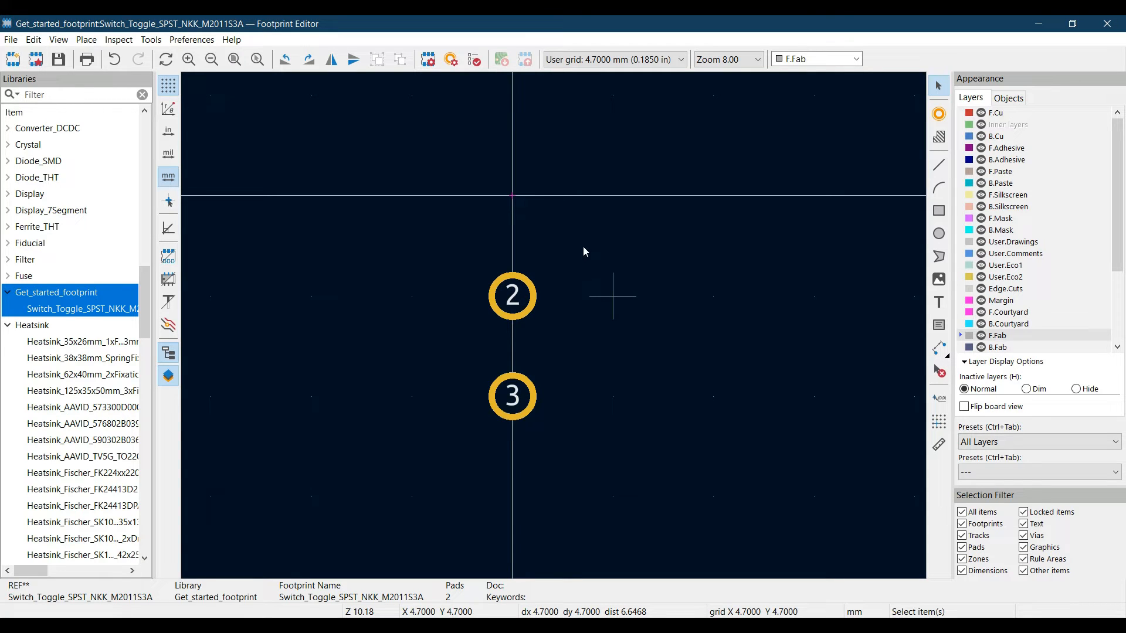
Set the user-defined grid size to 7.9 mm in X and 13 mm in Y
click(681, 61)
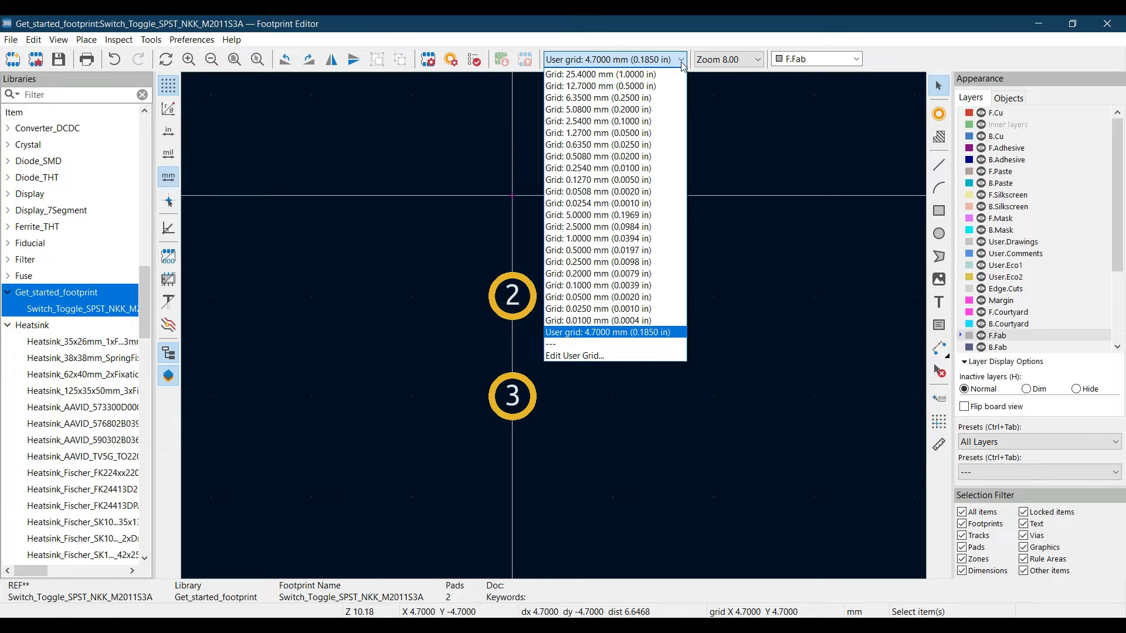
click(581, 355)
drag(279, 195, 223, 225)
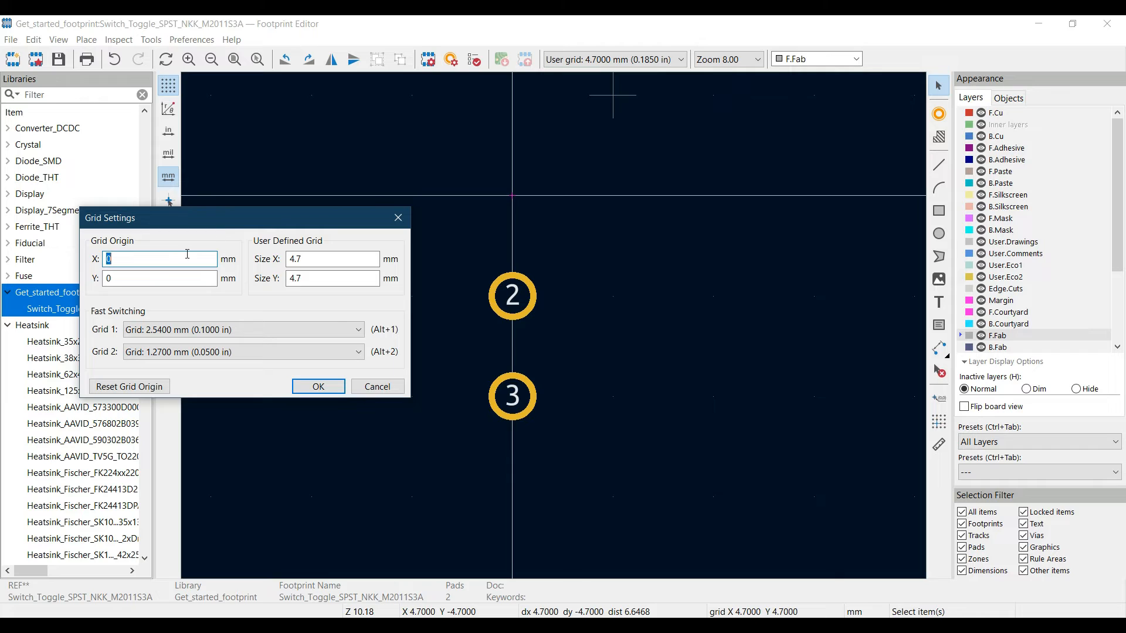
click(315, 260)
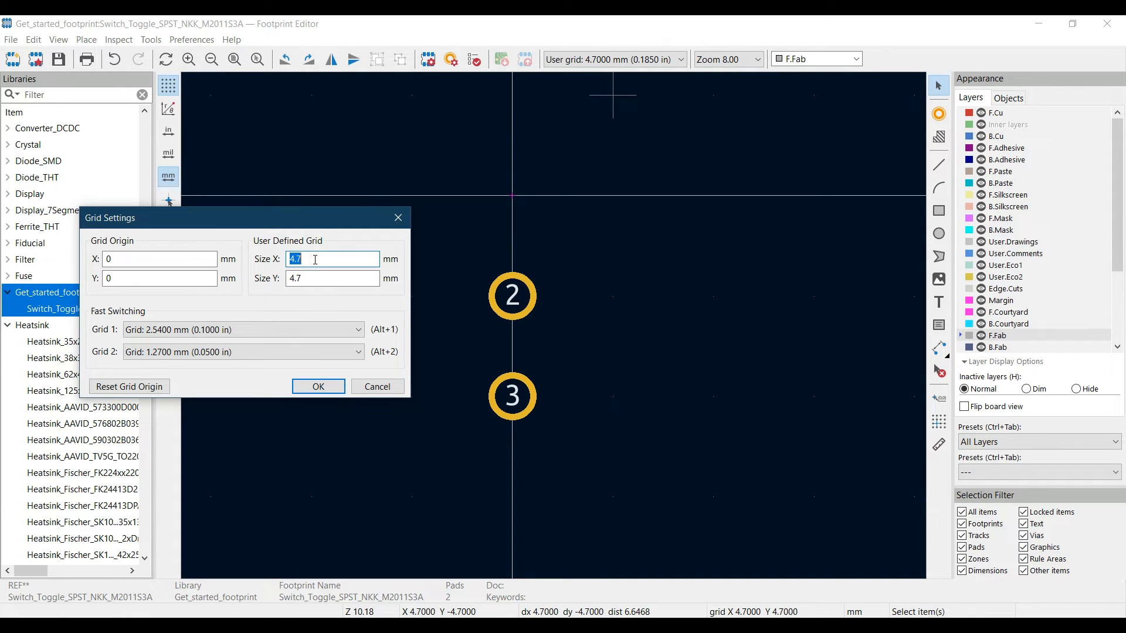
key(BackSpace)
text(7.9)
click(314, 280)
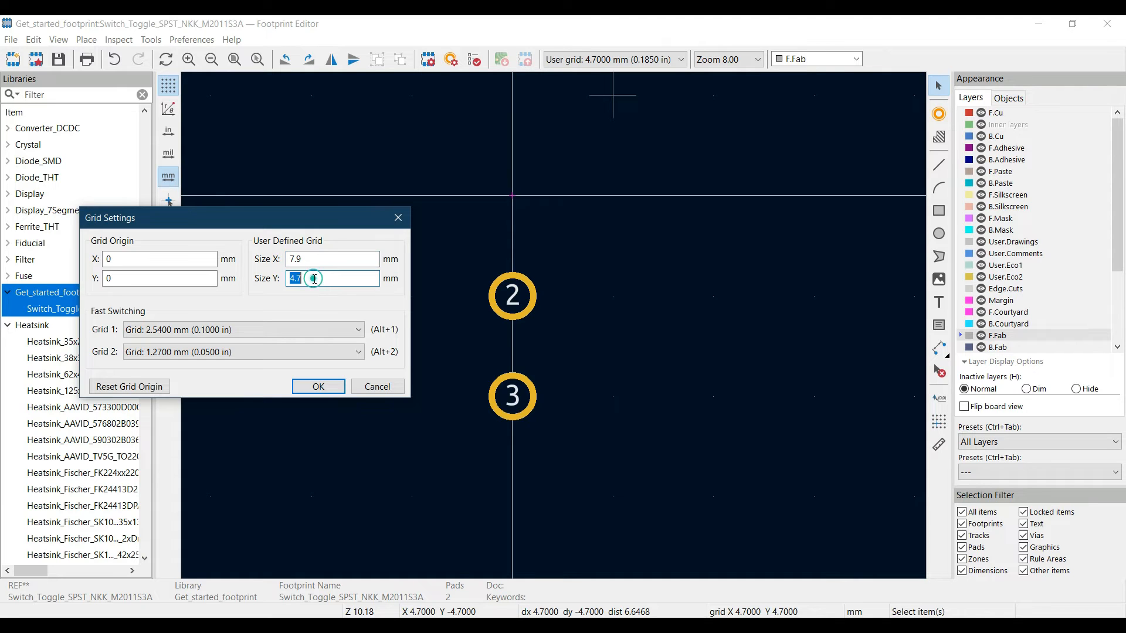
text(13)
click(319, 387)
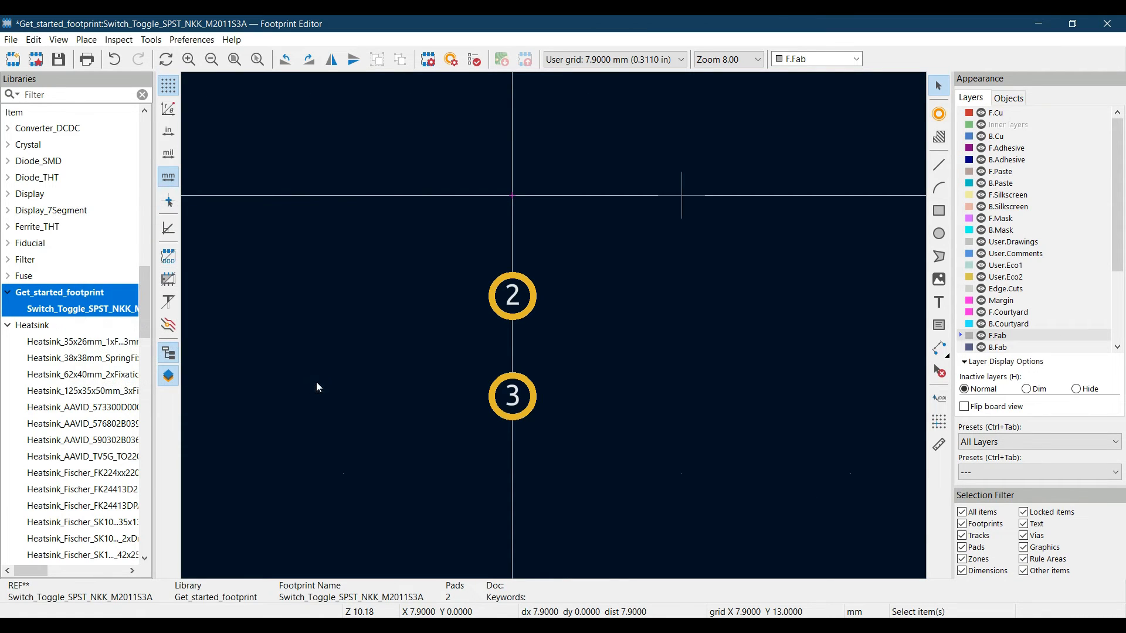
Draw a 15.8 by 13 mm rectangle around pads 2 and 3 on F.Fab, with its upper edge on the X axis
click(938, 212)
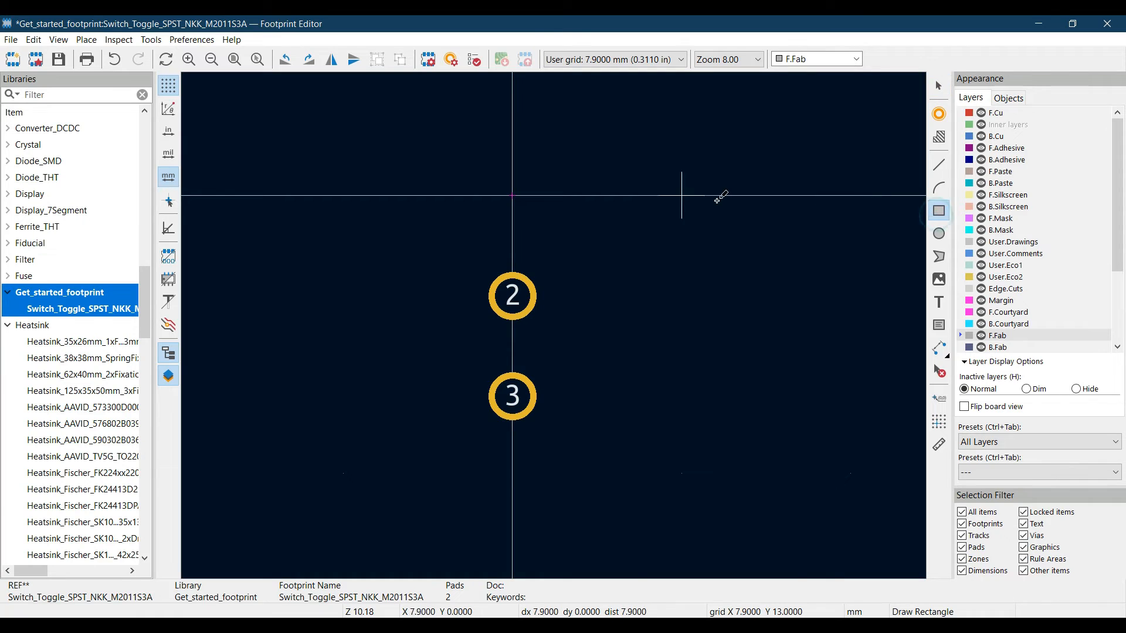
click(359, 183)
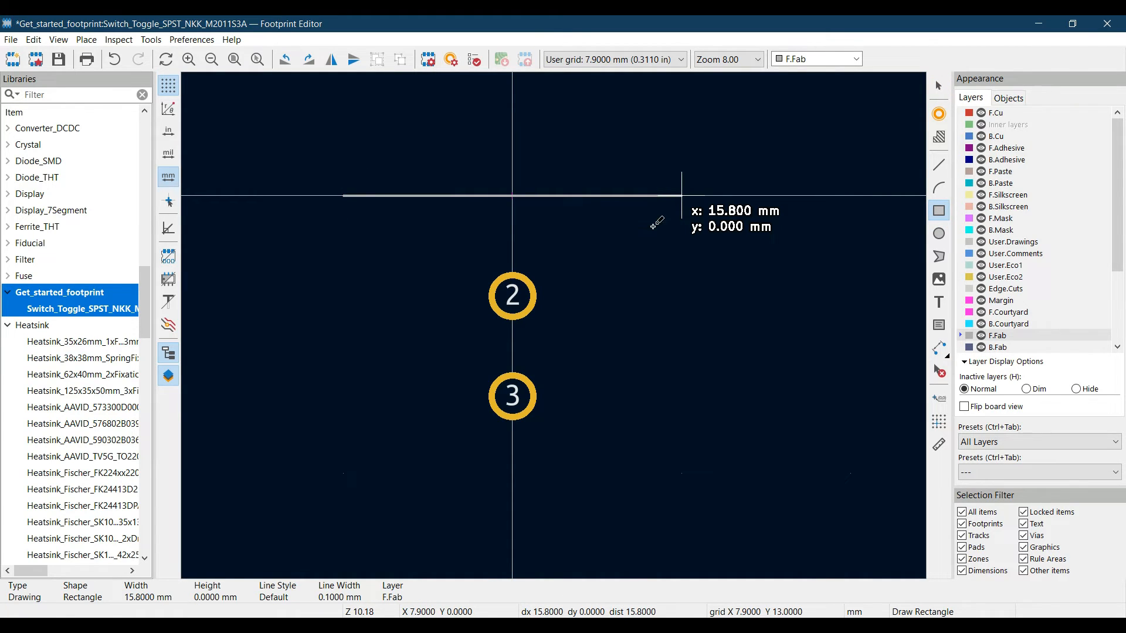
click(669, 567)
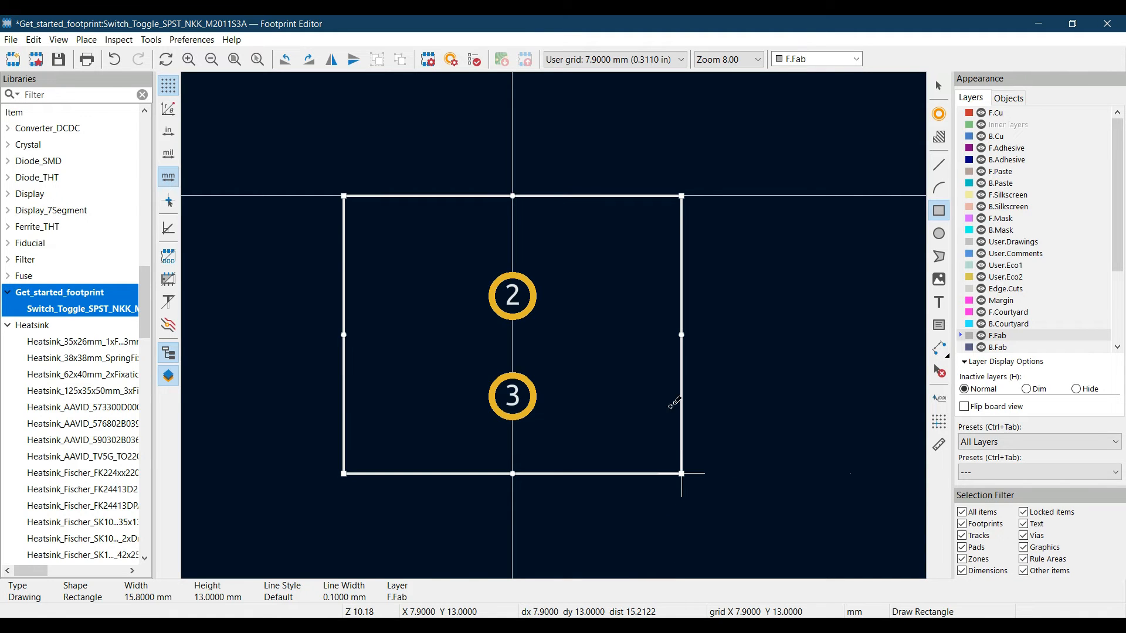
key(Escape)
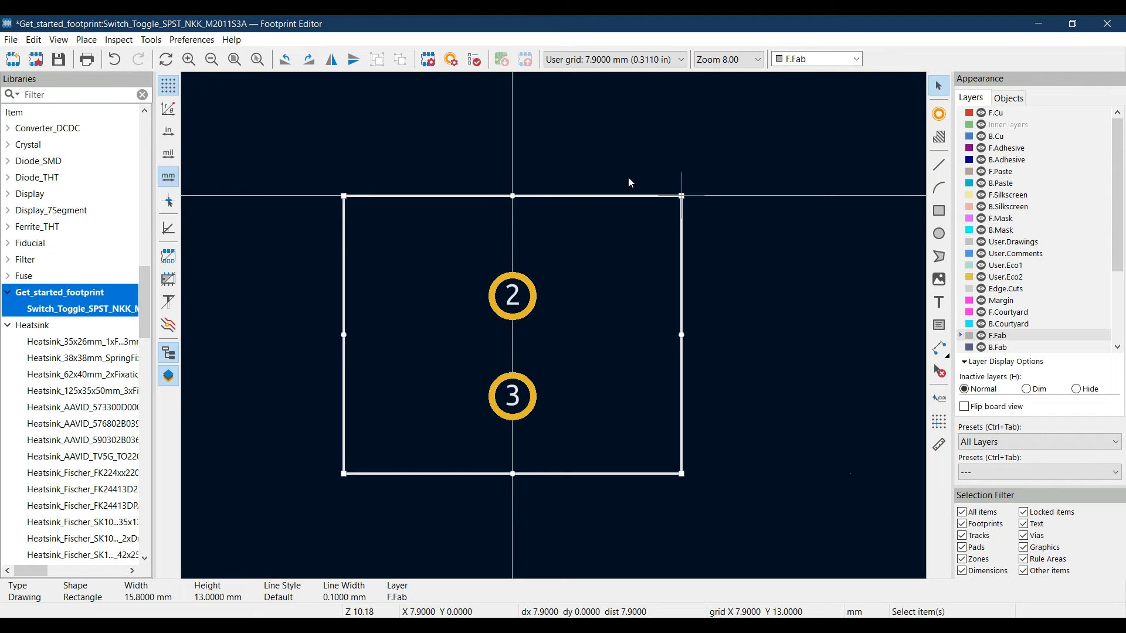
Set the grid origin's X coordinate to 7.9/2 mm in the user grid settings
click(683, 60)
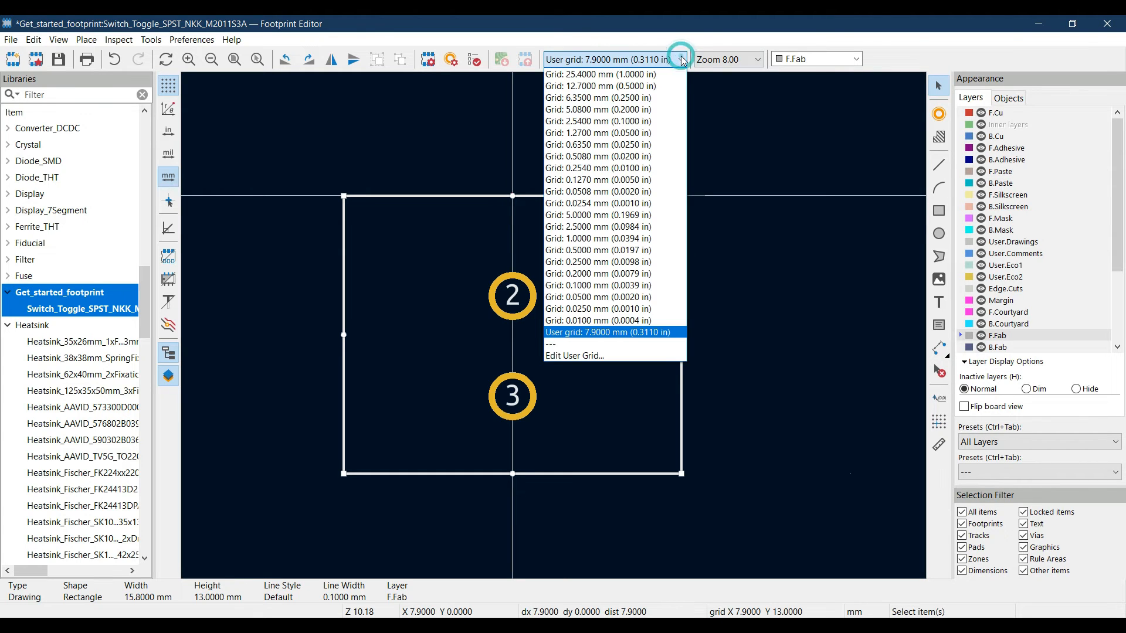
click(601, 357)
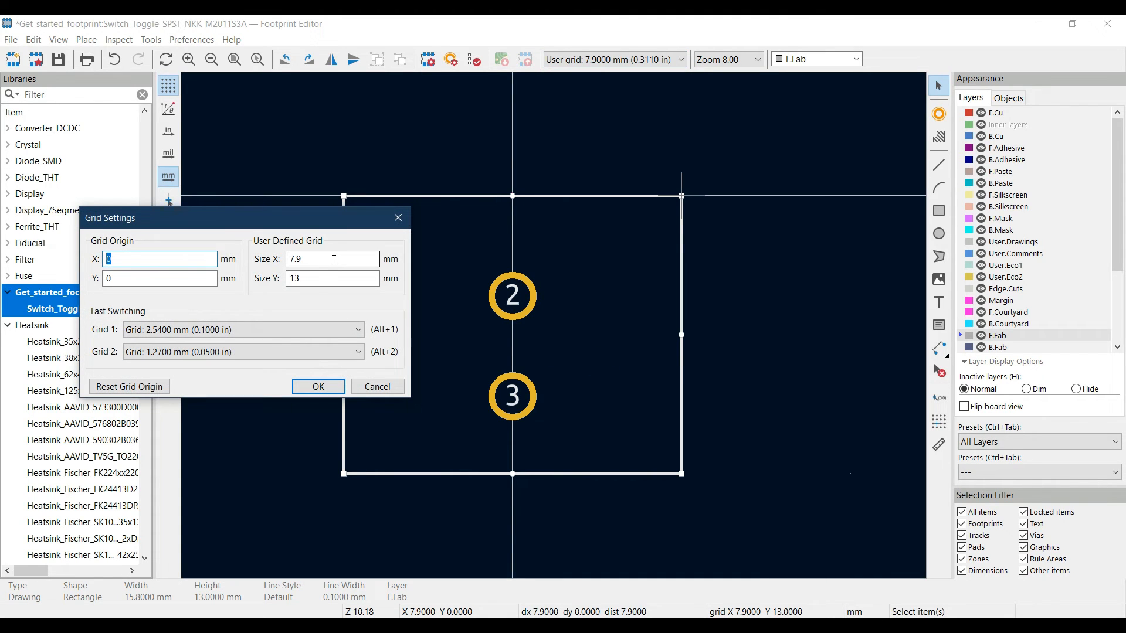
click(305, 258)
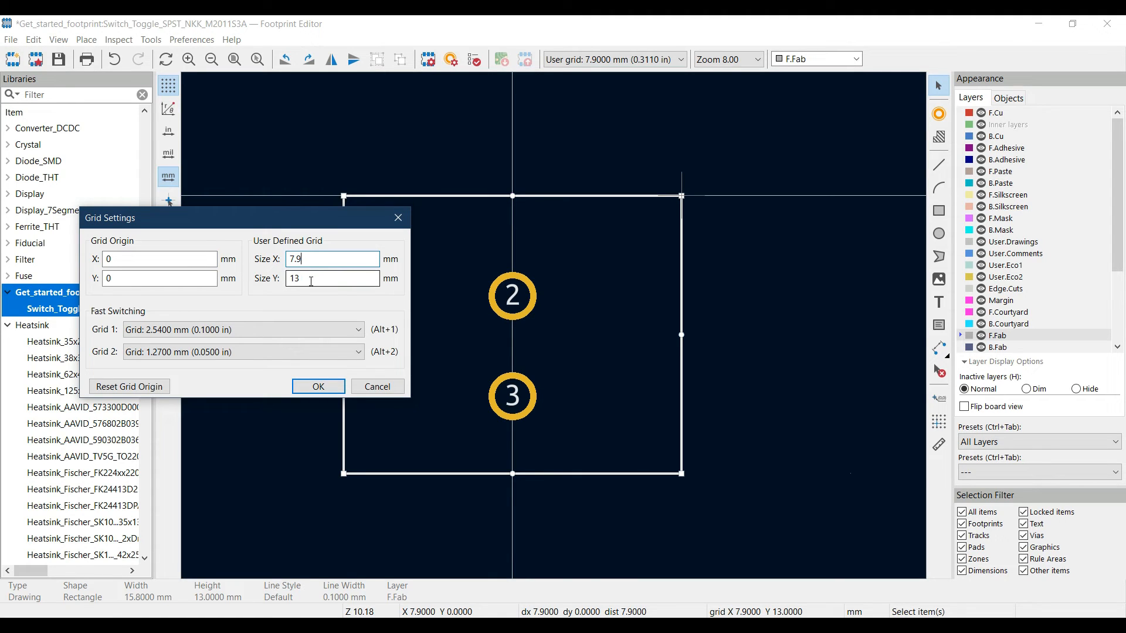
click(311, 281)
click(113, 258)
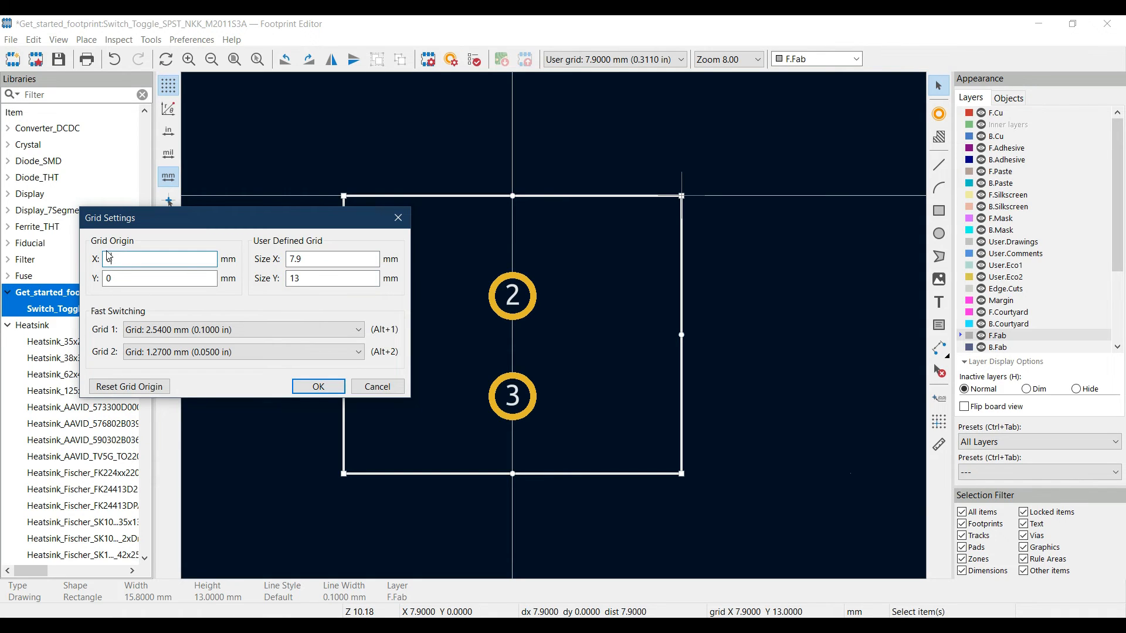
text(7.9/2)
Set the grid origin's Y coordinate to 4.7-(13/2) mm and apply the grid settings
click(130, 277)
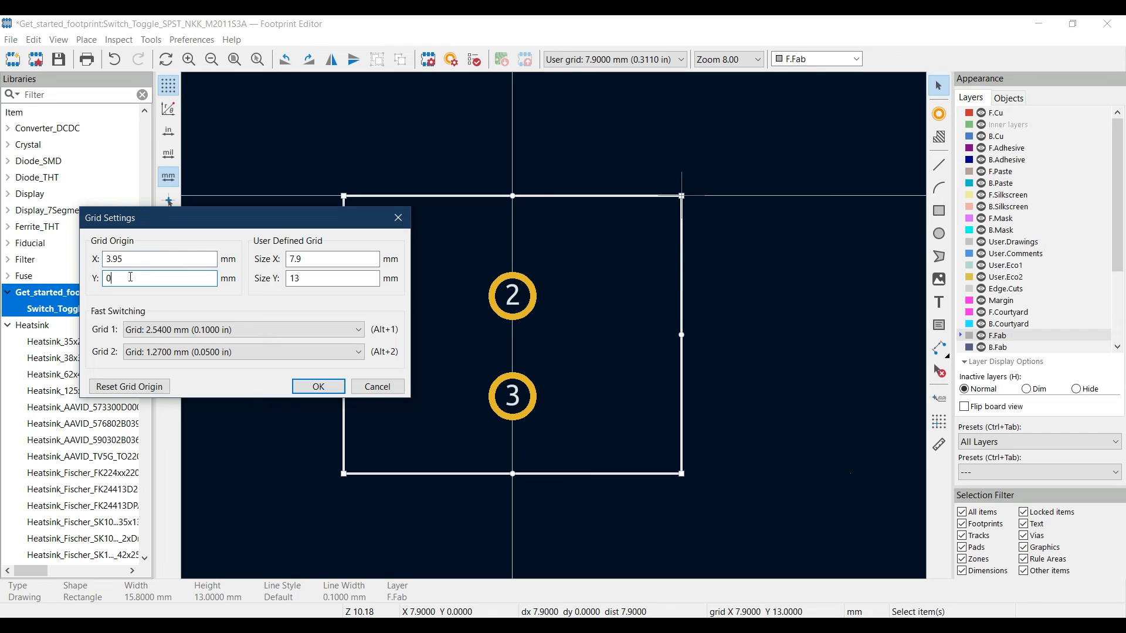
key(BackSpace)
text(4.)
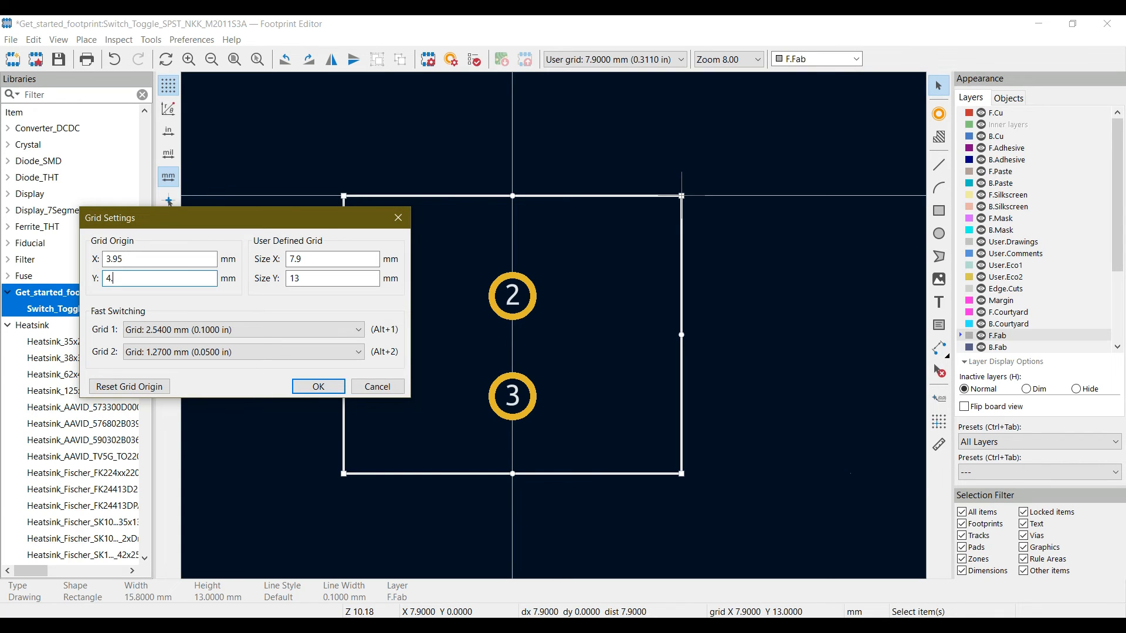
text(7)
text(-(13/2))
click(318, 387)
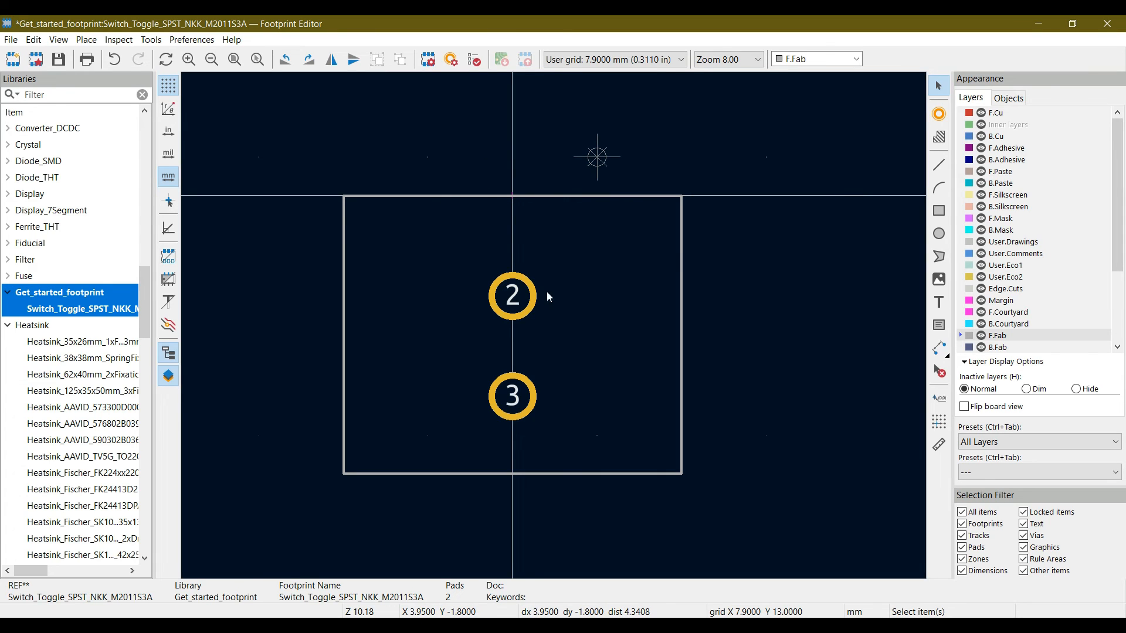
Delete the 15.8 by 13 mm rectangle around pads 2 and 3
click(522, 202)
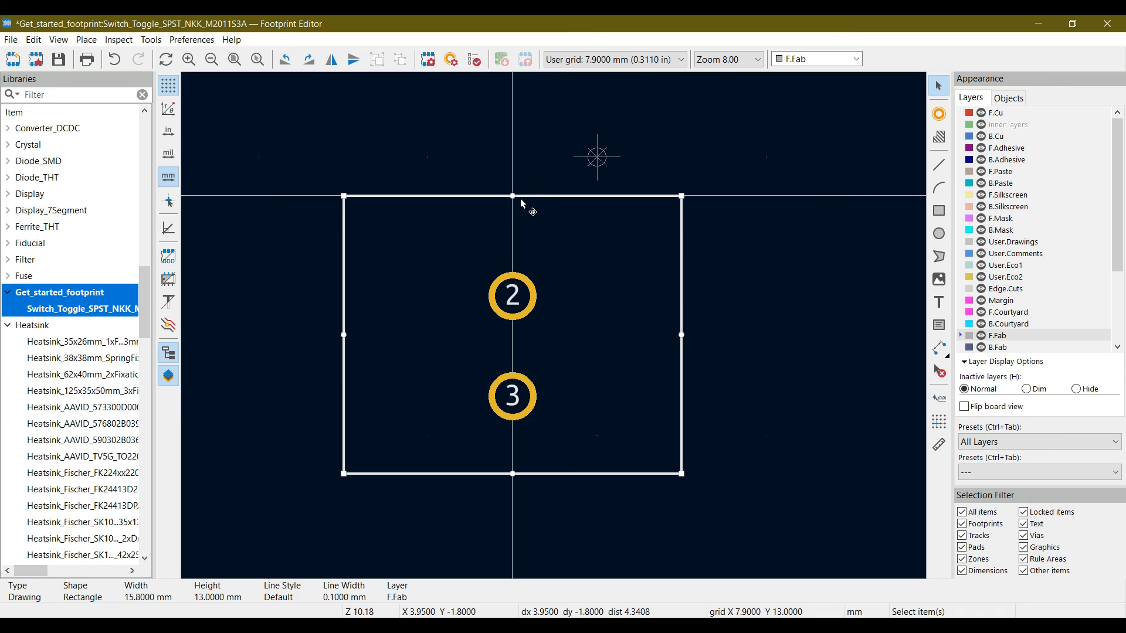
key(Delete)
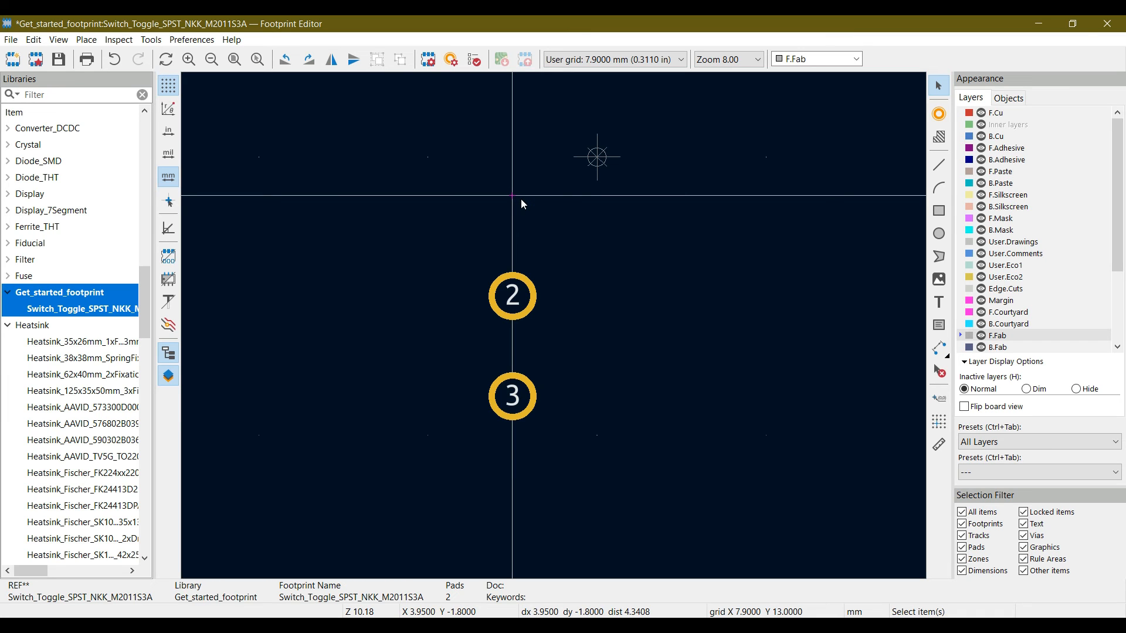
Draw a closed 7.9 by 13 mm outline of line segments around pads 2 and 3 on F.Fab, with its upper-right corner at the grid origin
click(938, 165)
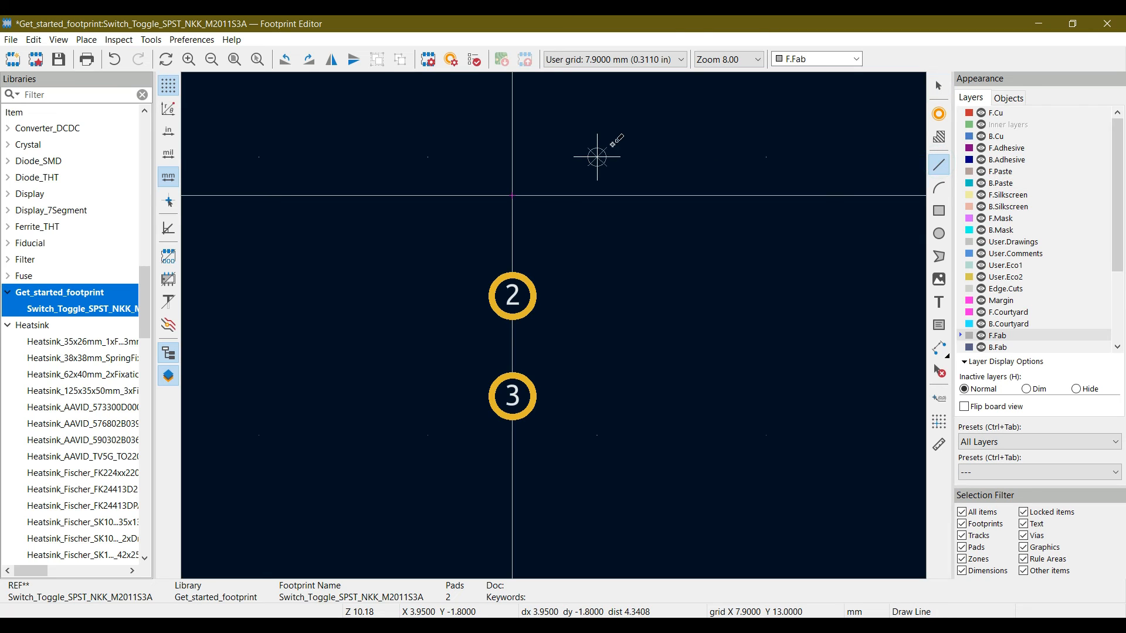
click(431, 156)
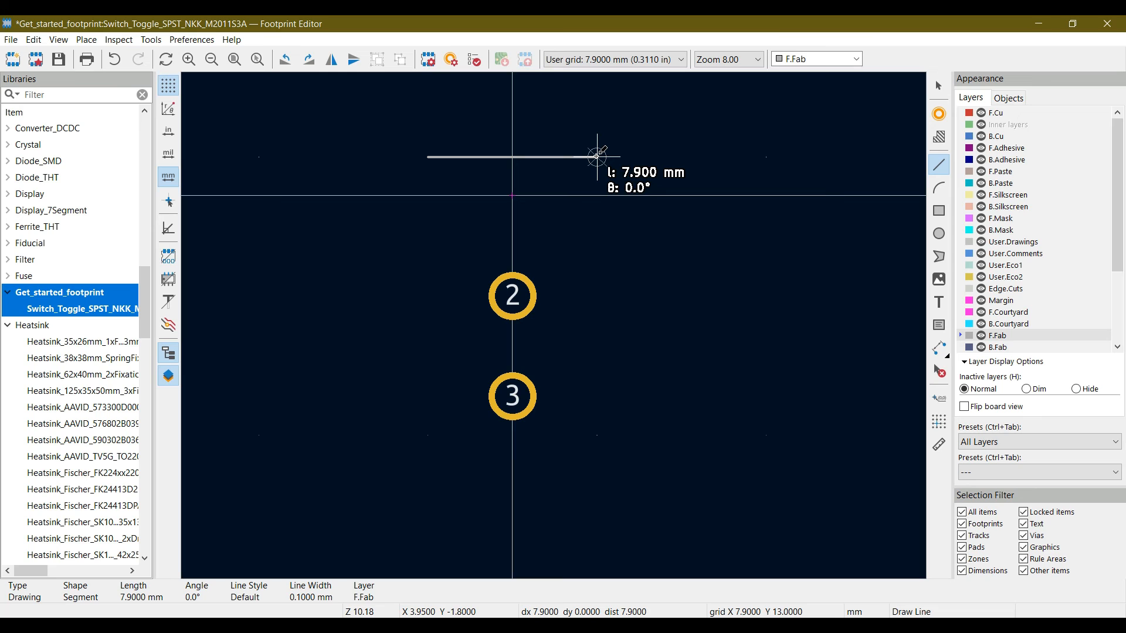
click(597, 156)
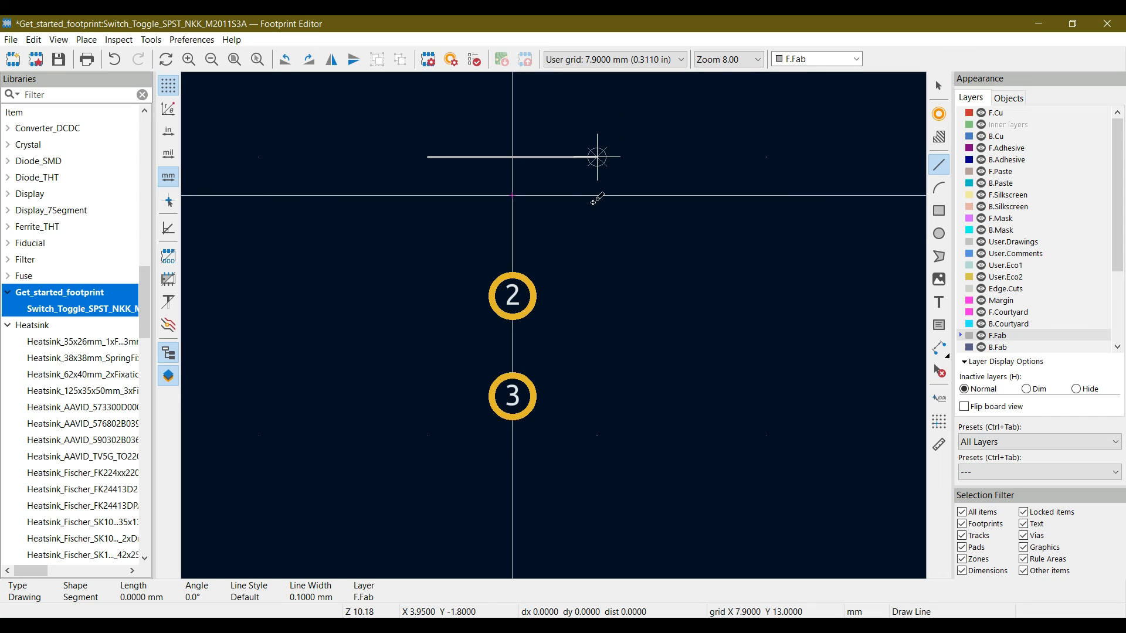
click(597, 435)
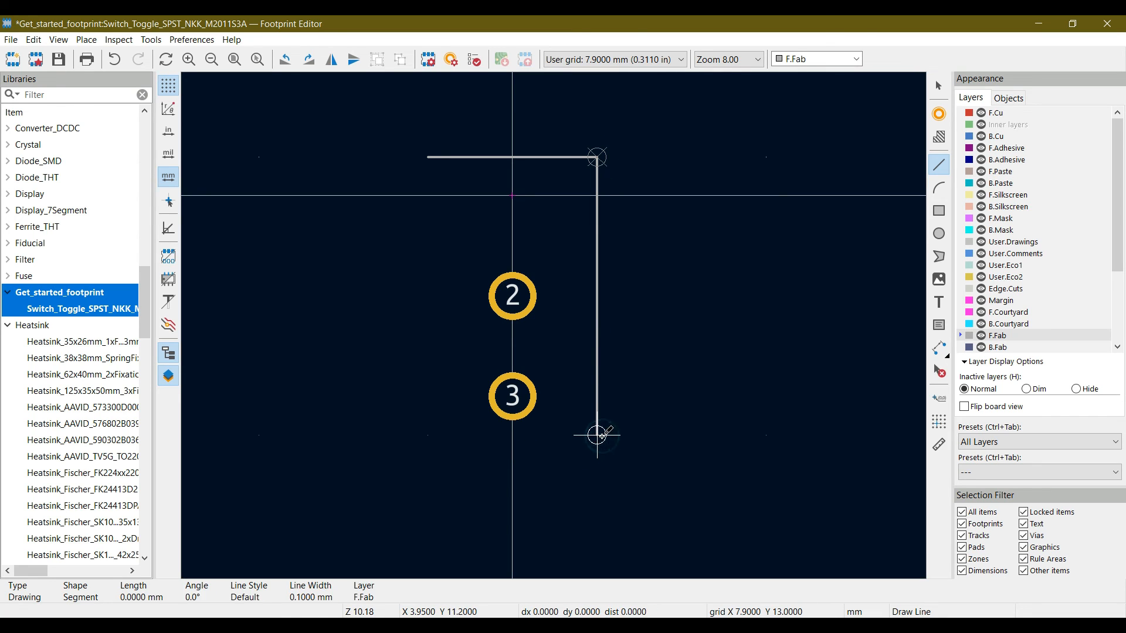
click(428, 435)
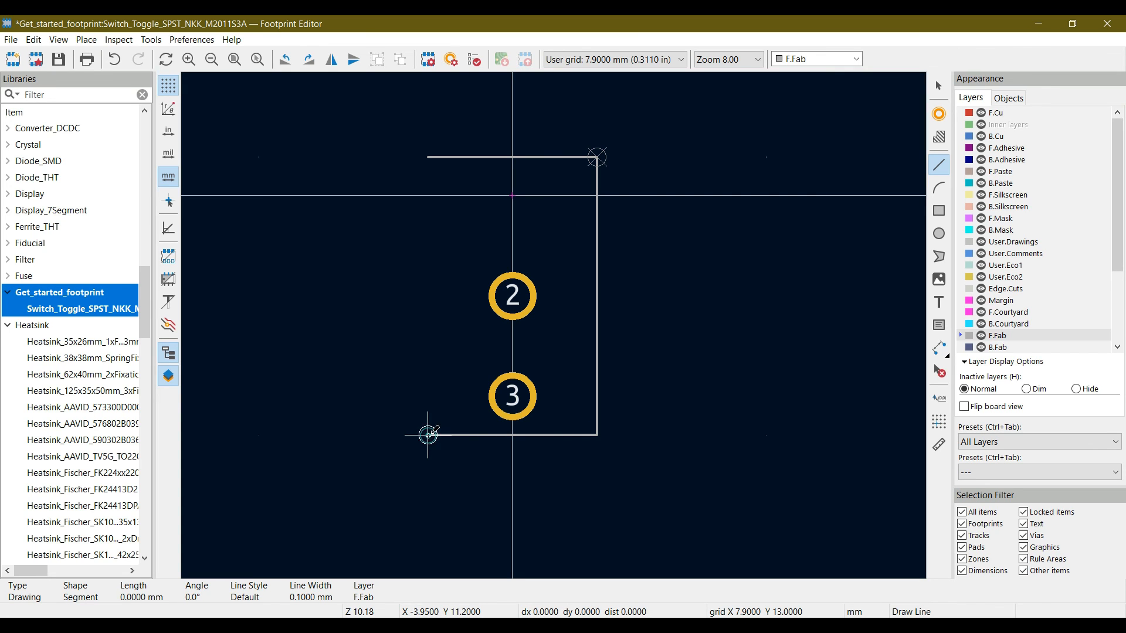
click(428, 157)
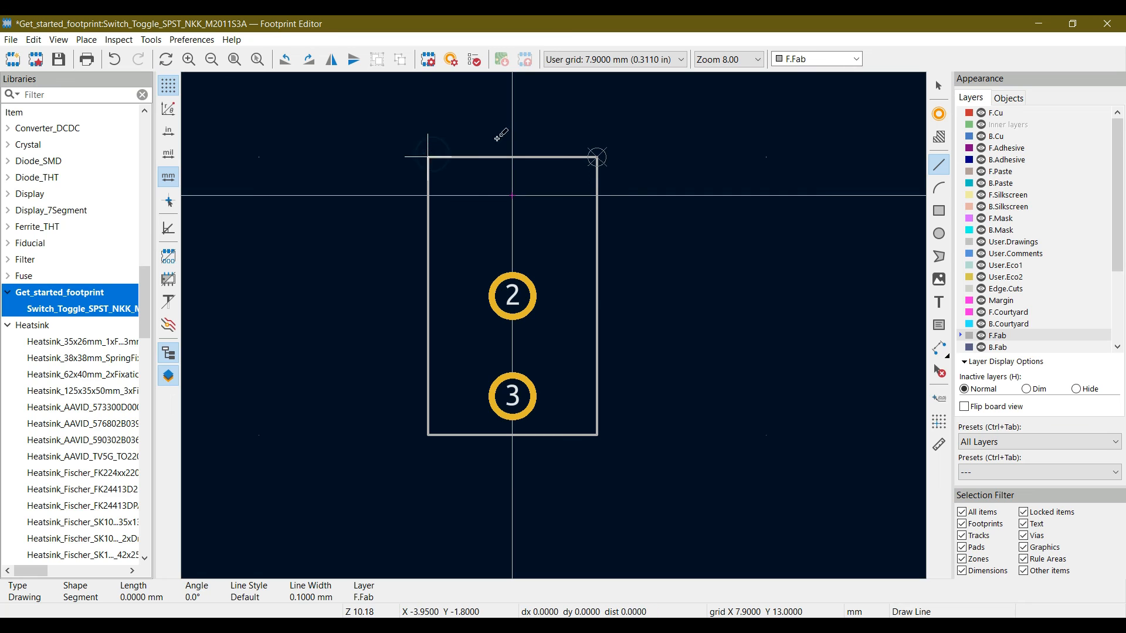
right_click(430, 157)
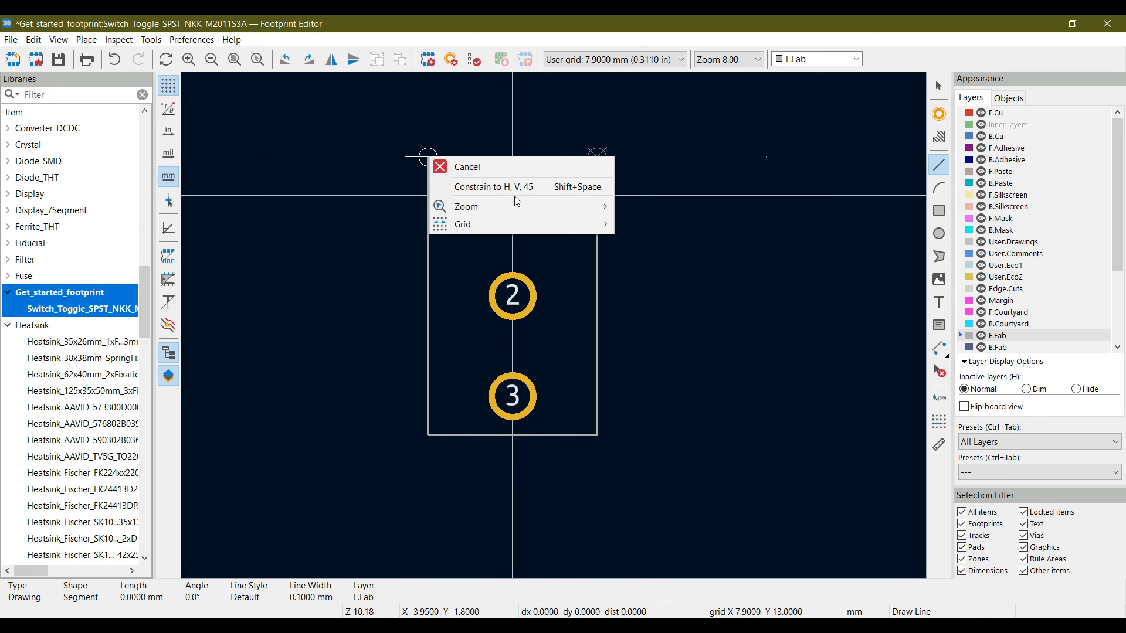
click(471, 166)
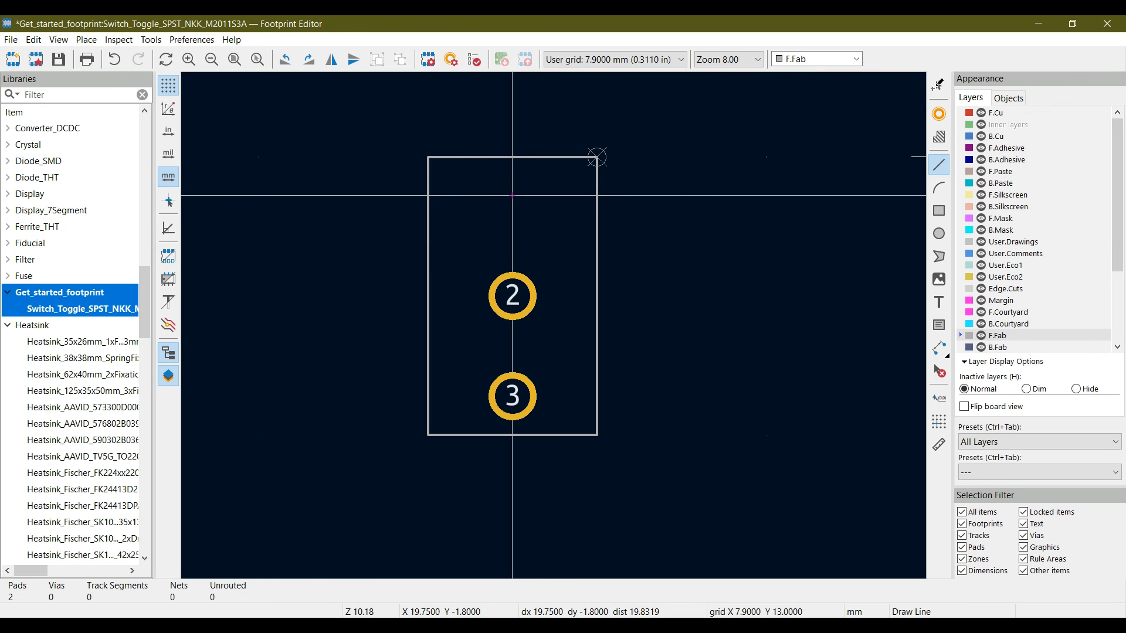
click(938, 85)
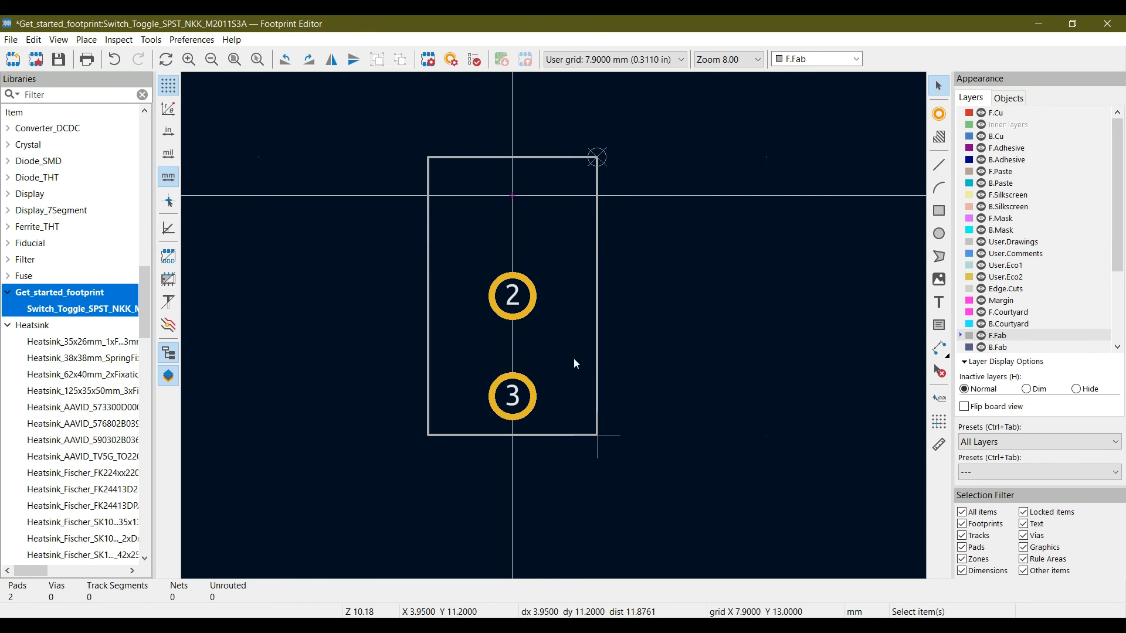